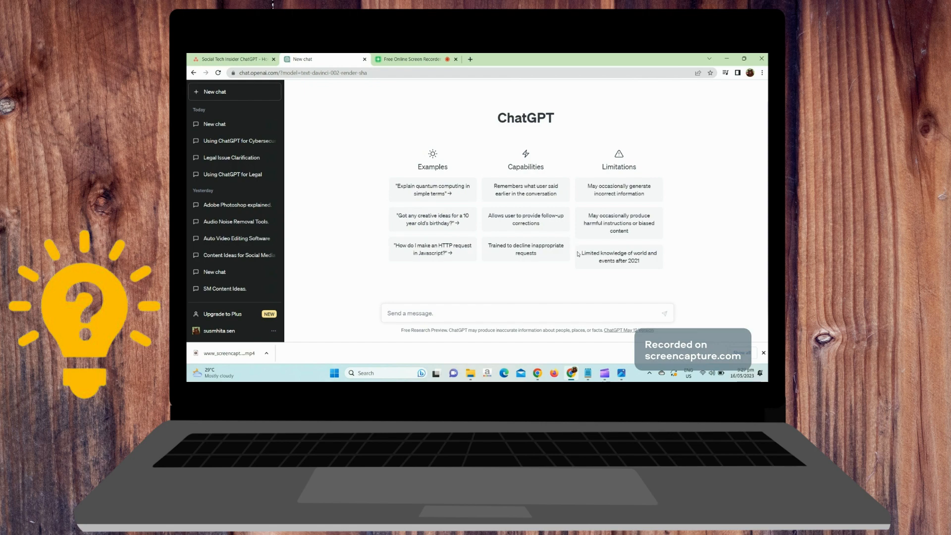
# - Copy the line "Threat Intelligence on cyber security: ChatGPT" from the Notepad list and send it as a prompt in the new ChatGPT chat
pyautogui.click(588, 373)
pyautogui.moveTo(598, 186); pyautogui.dragTo(417, 186)
pyautogui.hotkey('ctrl', 'c')
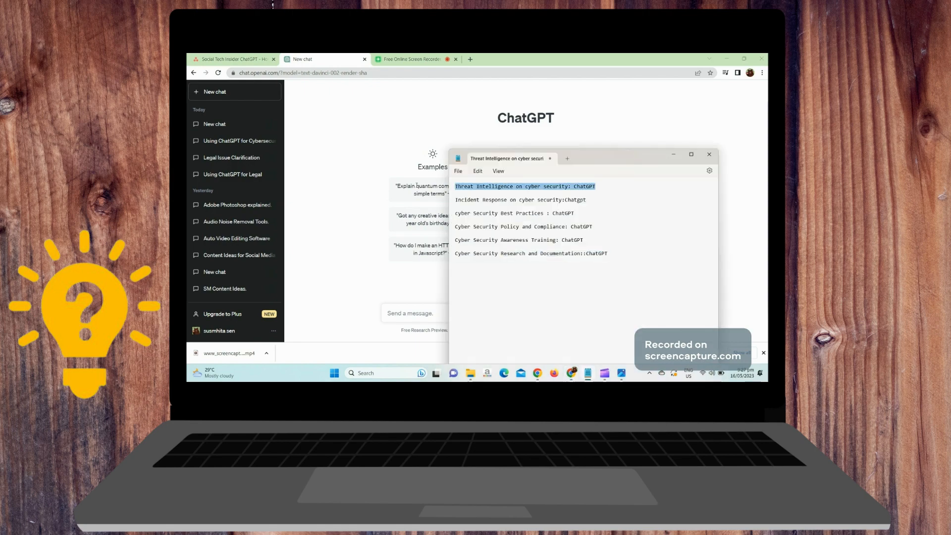
pyautogui.click(397, 298)
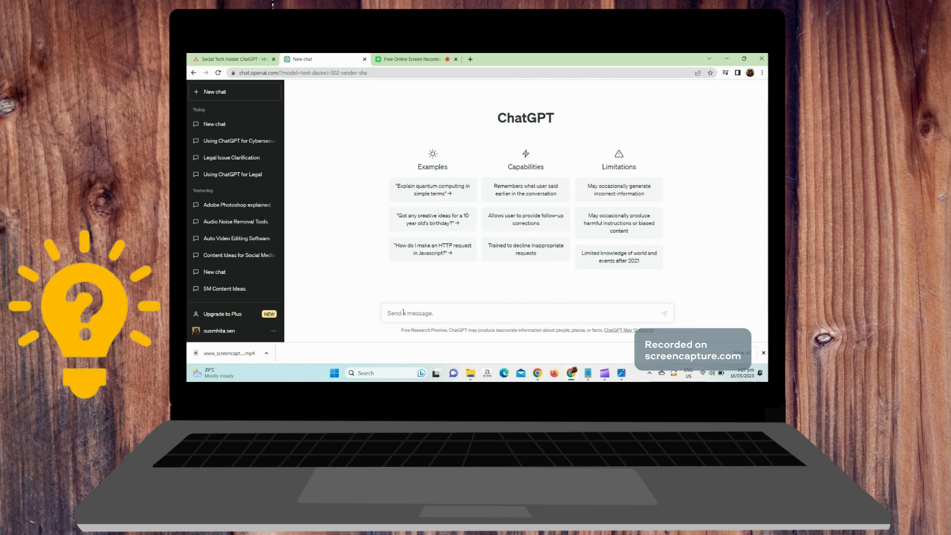
pyautogui.hotkey('ctrl', 'v')
pyautogui.press('Return')
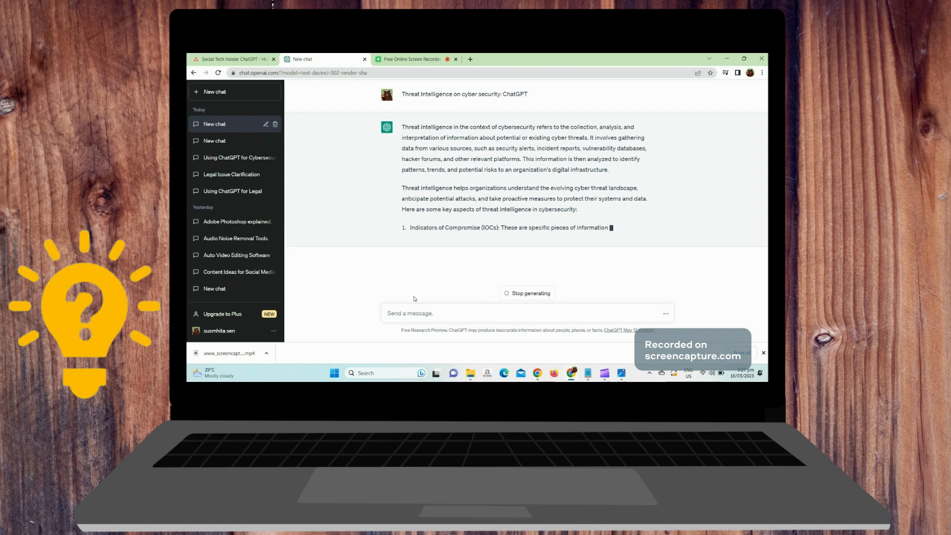
# - Copy "Incident Response on cyber security:Chatgpt" from the Notepad list and send it as the next prompt in the ChatGPT chat
pyautogui.click(588, 372)
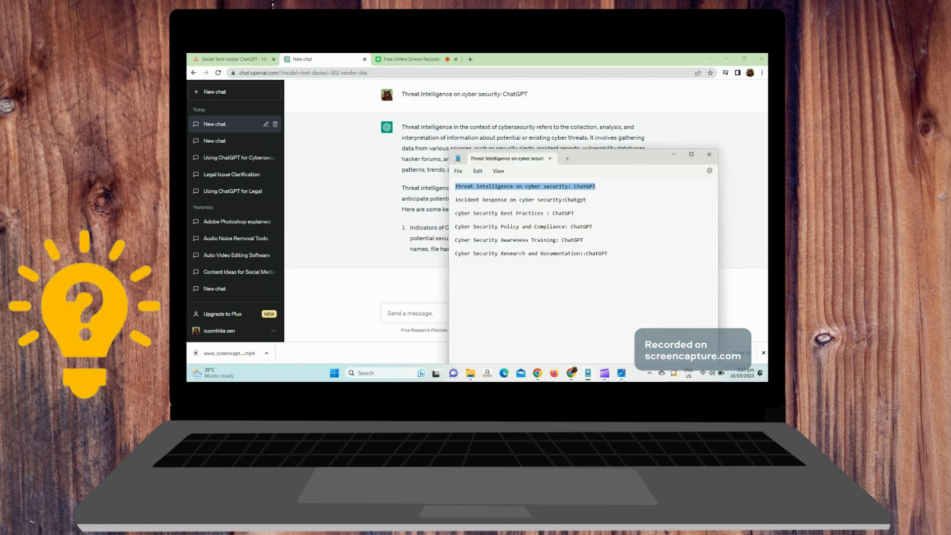
pyautogui.moveTo(588, 202); pyautogui.dragTo(438, 203)
pyautogui.hotkey('ctrl', 'c')
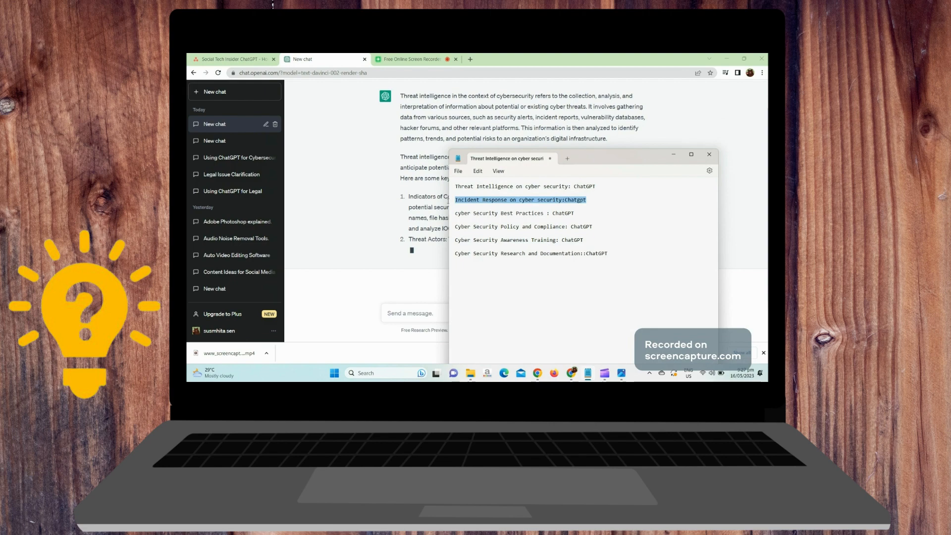
pyautogui.click(439, 203)
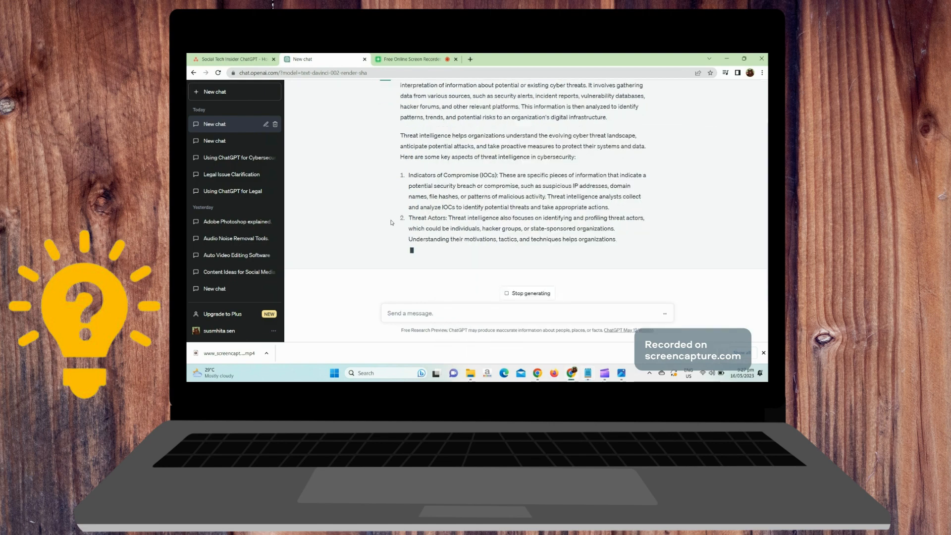
pyautogui.click(424, 311)
pyautogui.hotkey('ctrl', 'v')
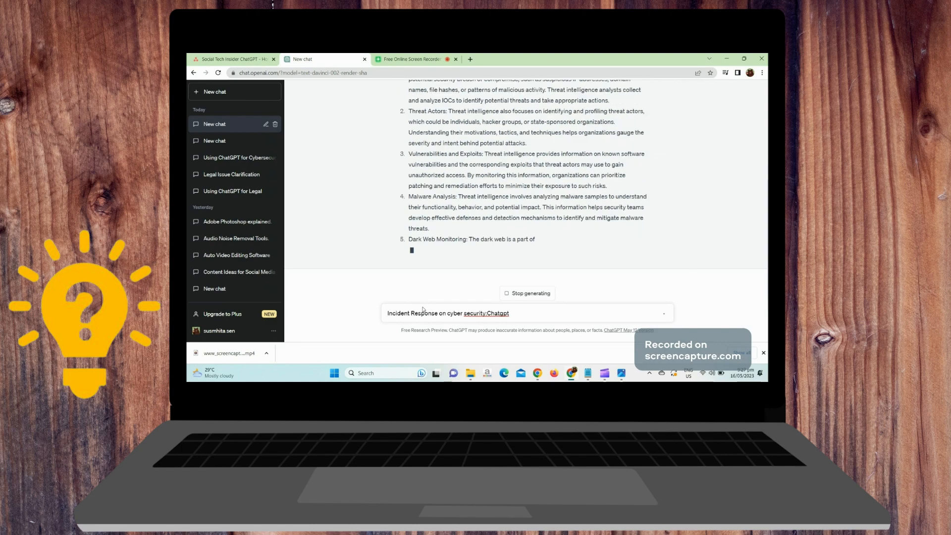
pyautogui.press('Return')
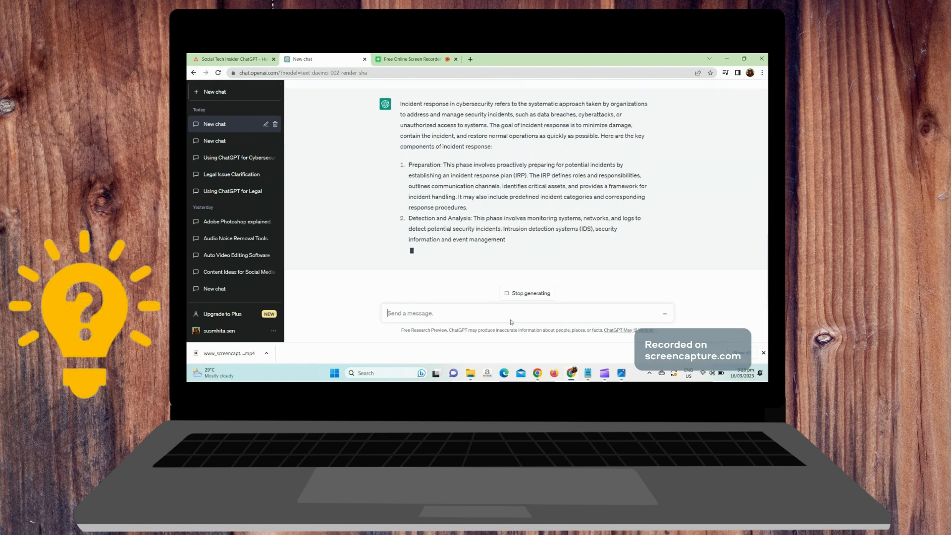
# - Copy "cyber Security Best Practices : ChatGPT" from Notepad, stop the response being generated in ChatGPT and send the copied line as a prompt
pyautogui.click(588, 373)
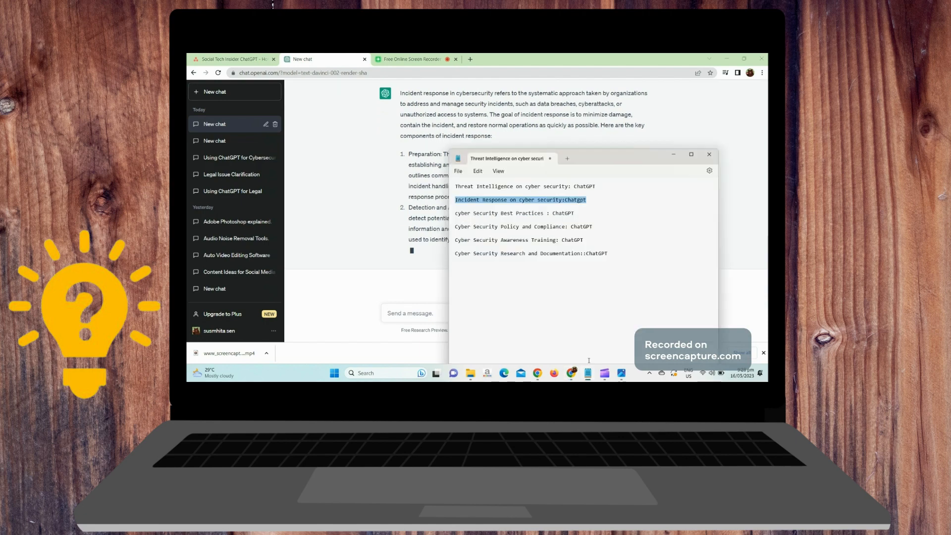
pyautogui.click(568, 214)
pyautogui.moveTo(568, 214); pyautogui.dragTo(444, 215)
pyautogui.hotkey('ctrl', 'c')
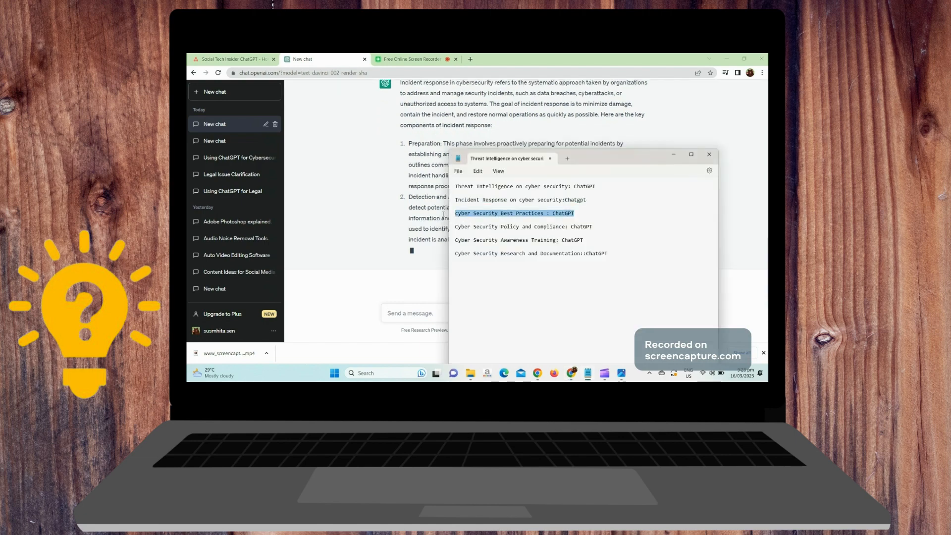
pyautogui.click(415, 273)
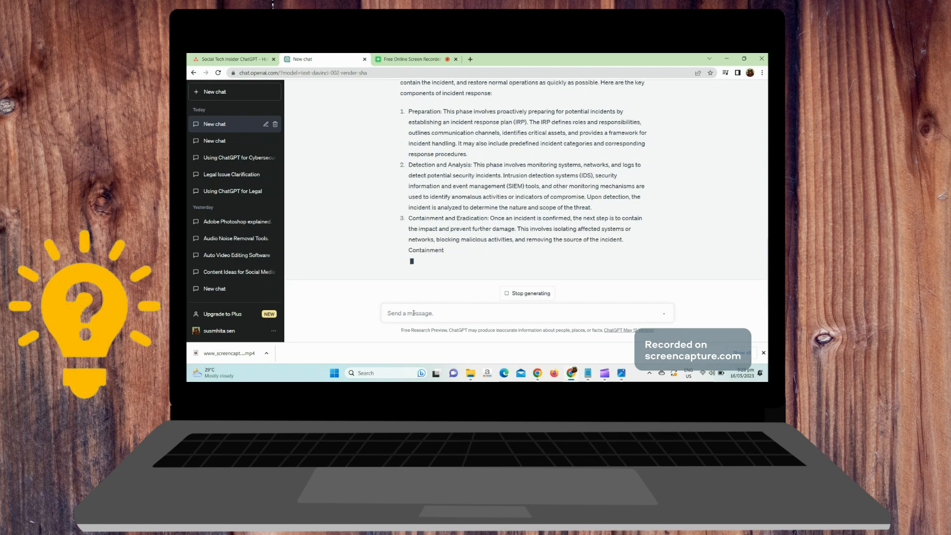
pyautogui.hotkey('ctrl', 'v')
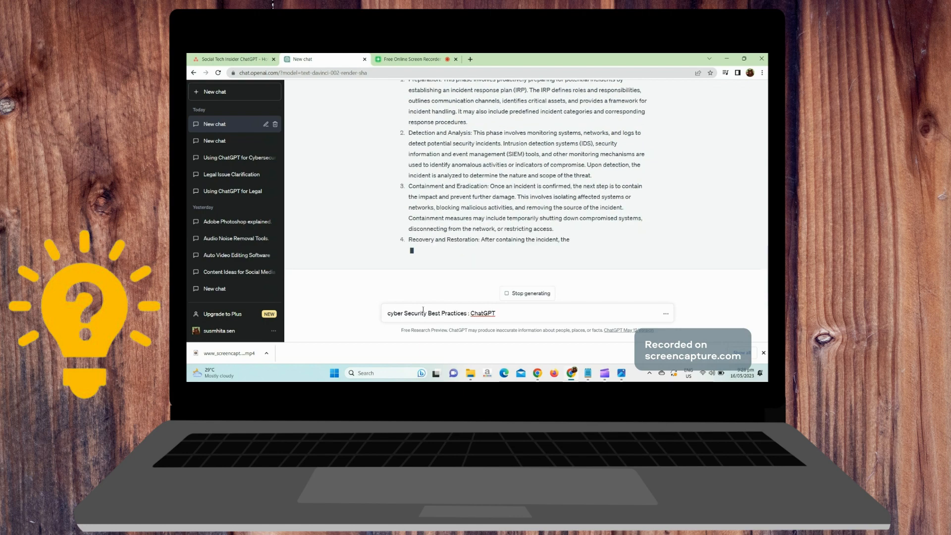
pyautogui.click(516, 294)
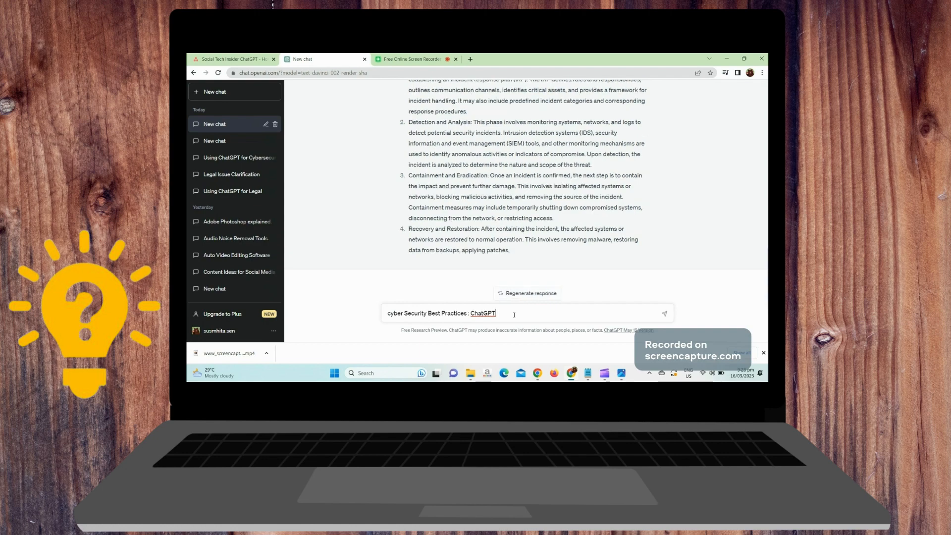
pyautogui.press('Return')
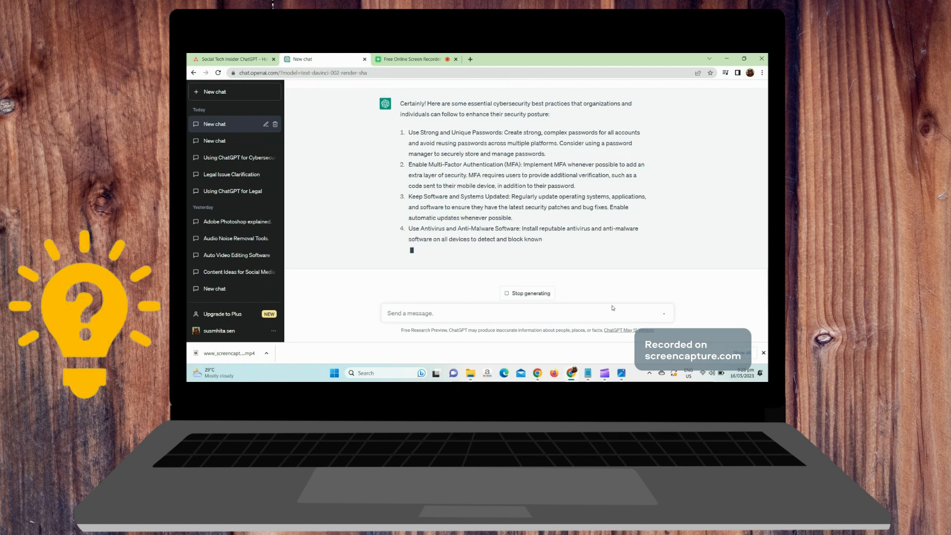
# - Copy "Cyber Security Policy and Compliance: ChatGPT" from Notepad, stop the running ChatGPT response and send the copied line as a prompt
pyautogui.click(588, 372)
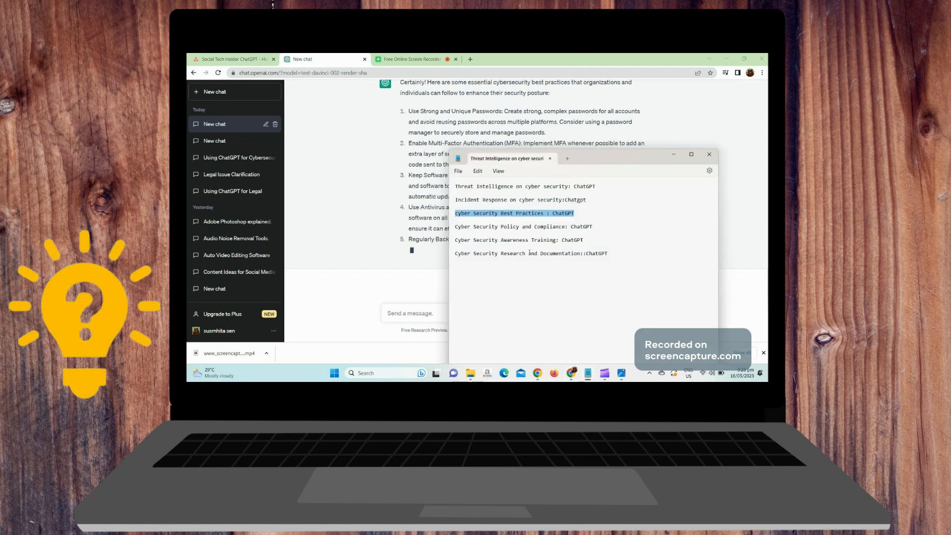
pyautogui.moveTo(596, 227); pyautogui.dragTo(461, 227)
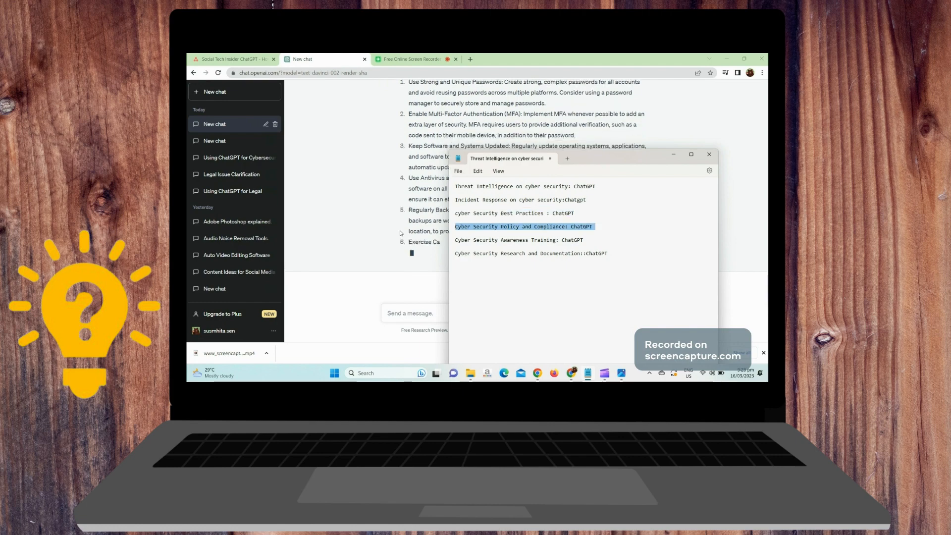
pyautogui.click(455, 313)
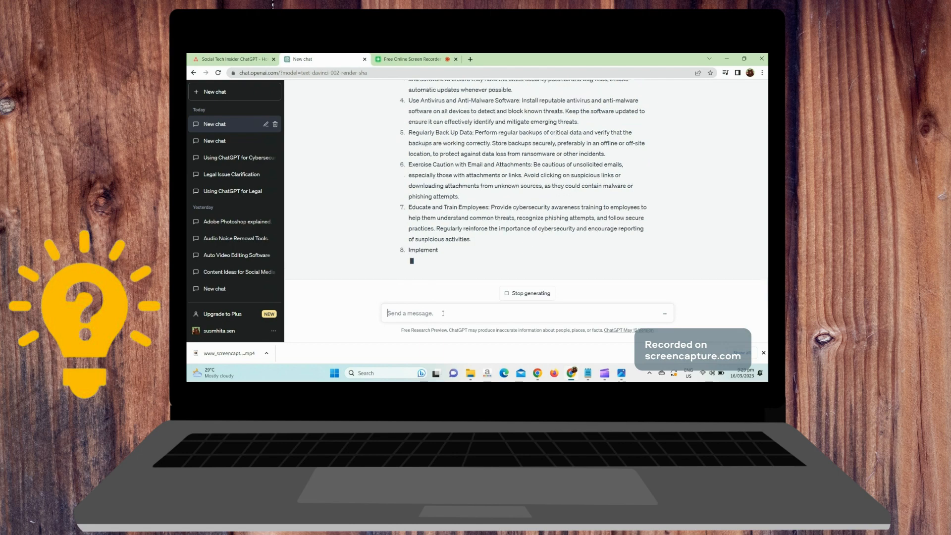
pyautogui.click(506, 293)
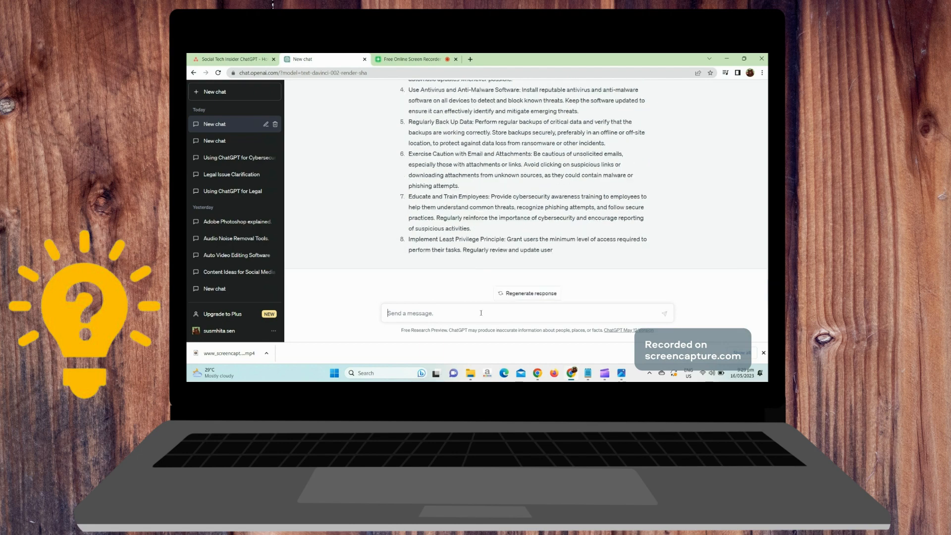
pyautogui.write('Cyber Security Policy and Compliance: ChatGPT')
pyautogui.press('Return')
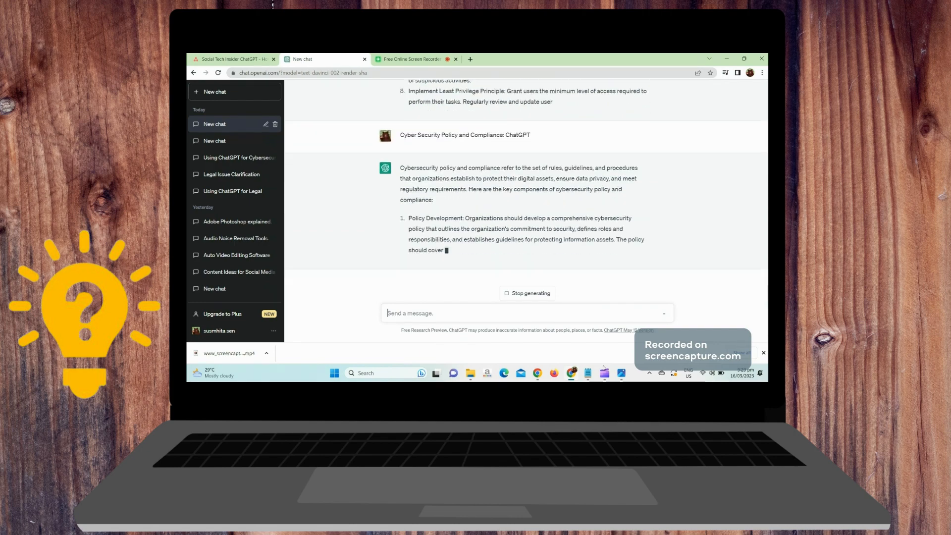
# - Copy "Cyber Security Awareness Training: ChatGPT" from Notepad and, with the running response stopped, send it as a prompt in ChatGPT
pyautogui.click(602, 335)
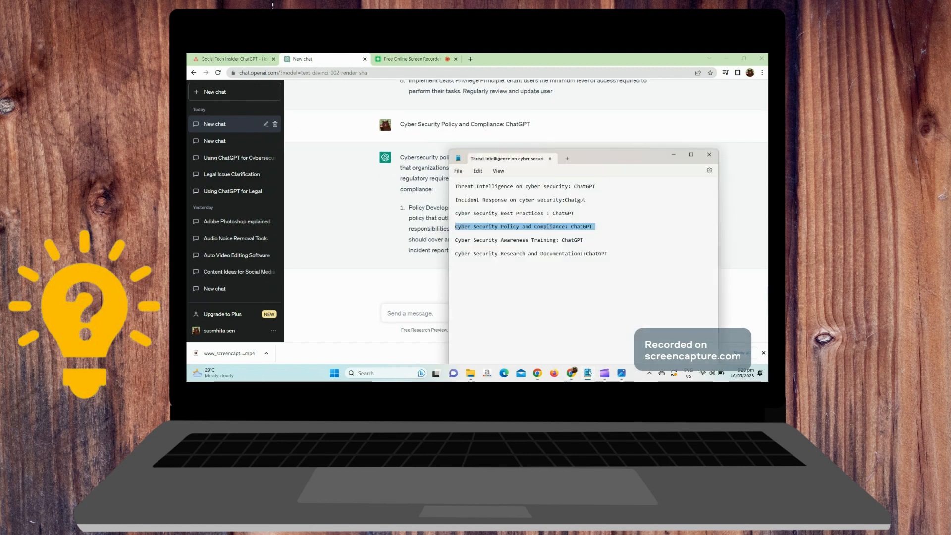
pyautogui.moveTo(584, 240); pyautogui.dragTo(455, 240)
pyautogui.hotkey('ctrl', 'c')
pyautogui.click(444, 278)
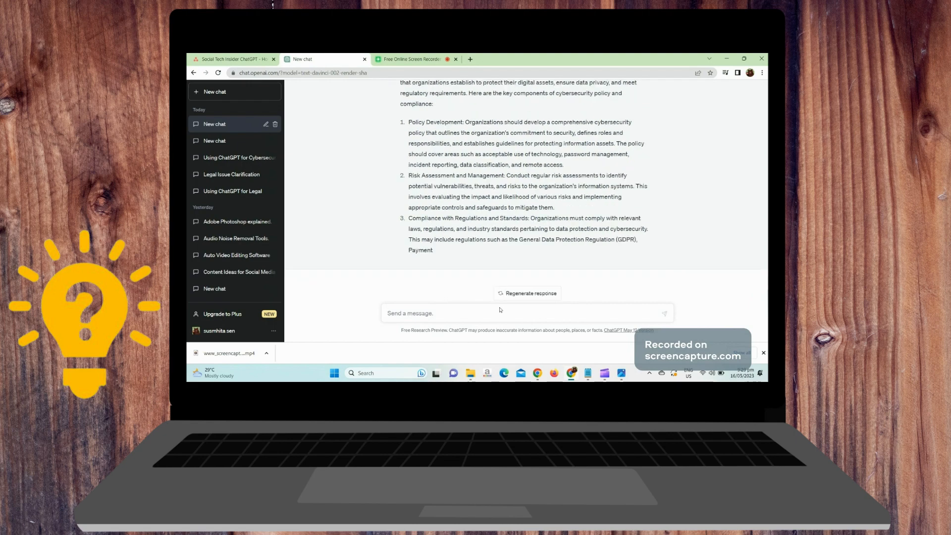
pyautogui.hotkey('ctrl', 'v')
pyautogui.press('Return')
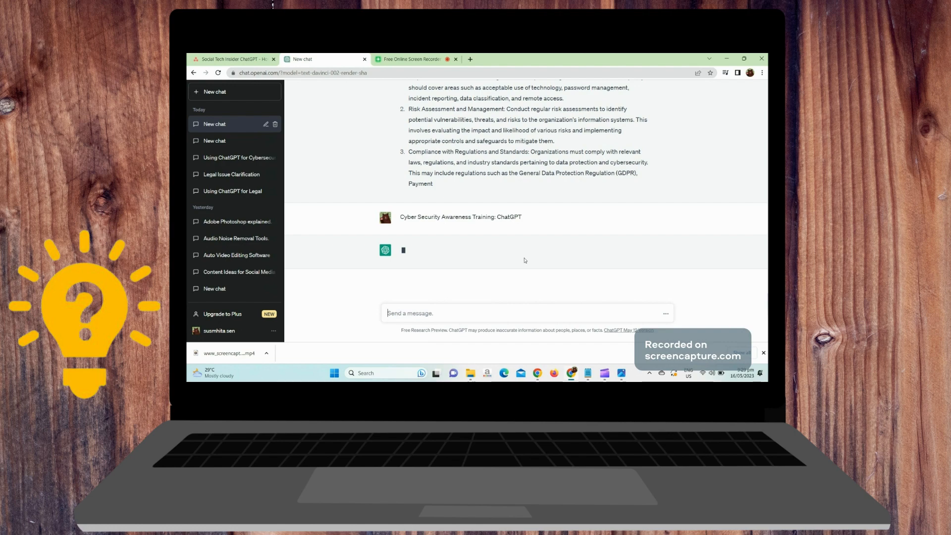
# - Copy "Cyber Security Research and Documentation::ChatGPT" from Notepad and, with the running response stopped, send it as a prompt in ChatGPT
pyautogui.scroll(2, 521, 240)
pyautogui.scroll(-2, 527, 248)
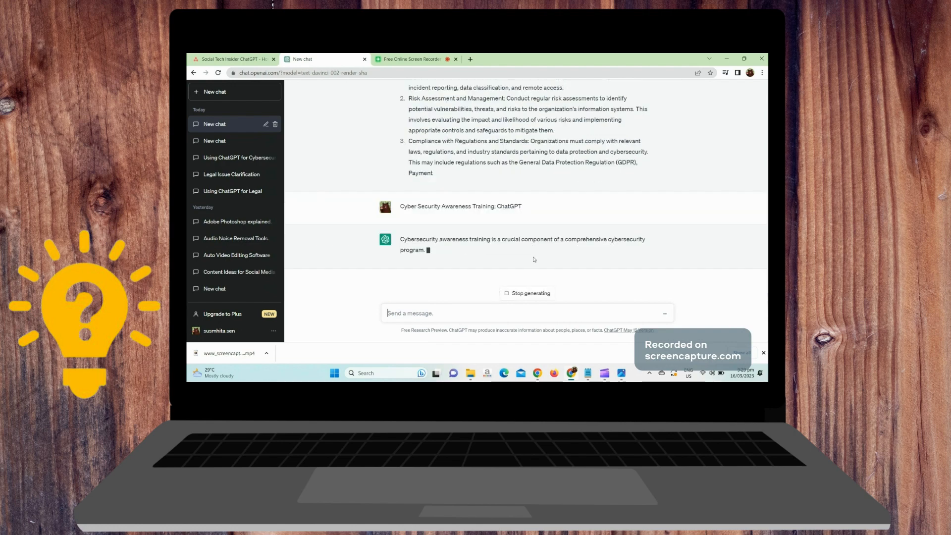
pyautogui.click(588, 373)
pyautogui.moveTo(611, 253); pyautogui.dragTo(453, 262)
pyautogui.hotkey('ctrl', 'c')
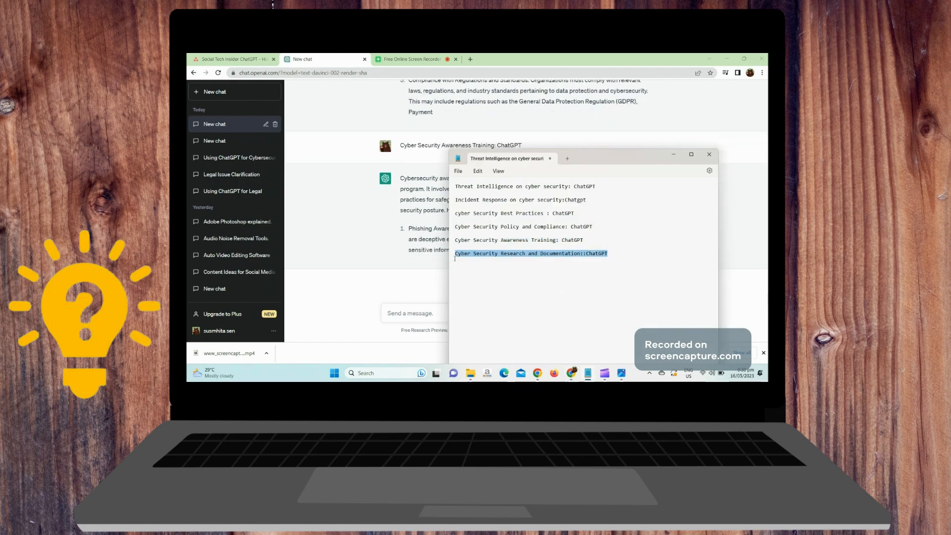
pyautogui.click(389, 281)
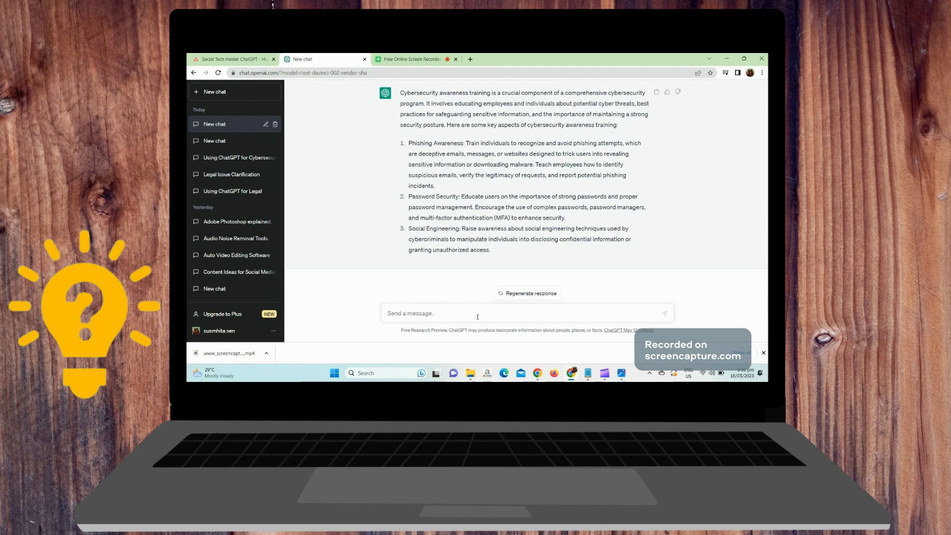
pyautogui.hotkey('ctrl', 'v')
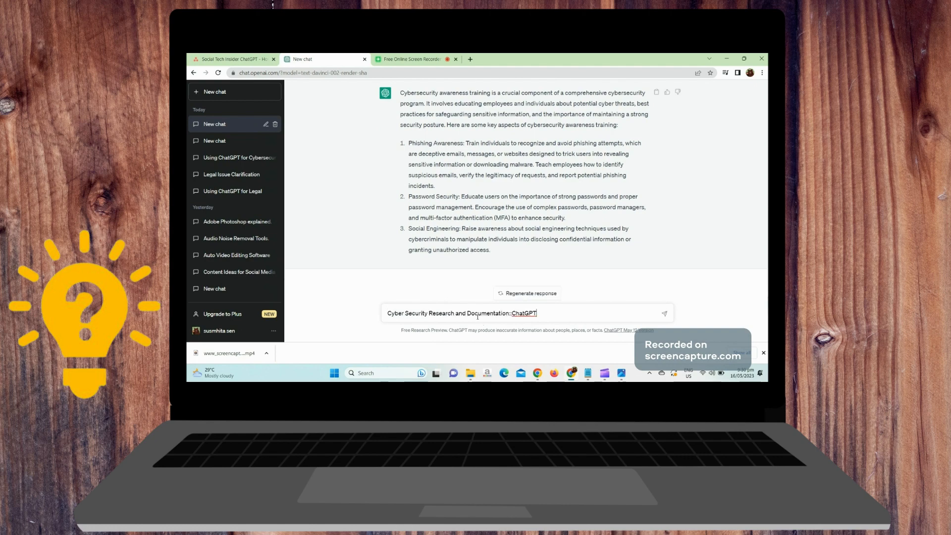
pyautogui.press('Return')
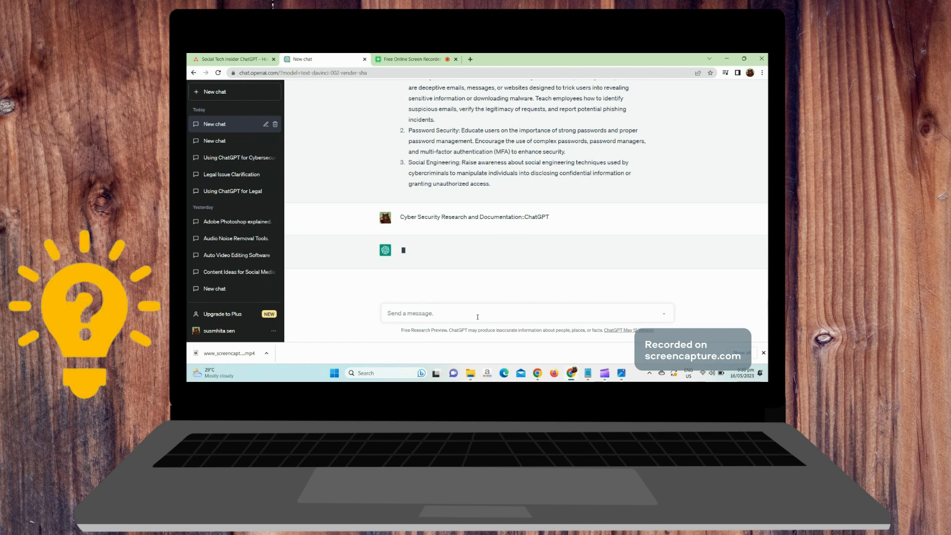